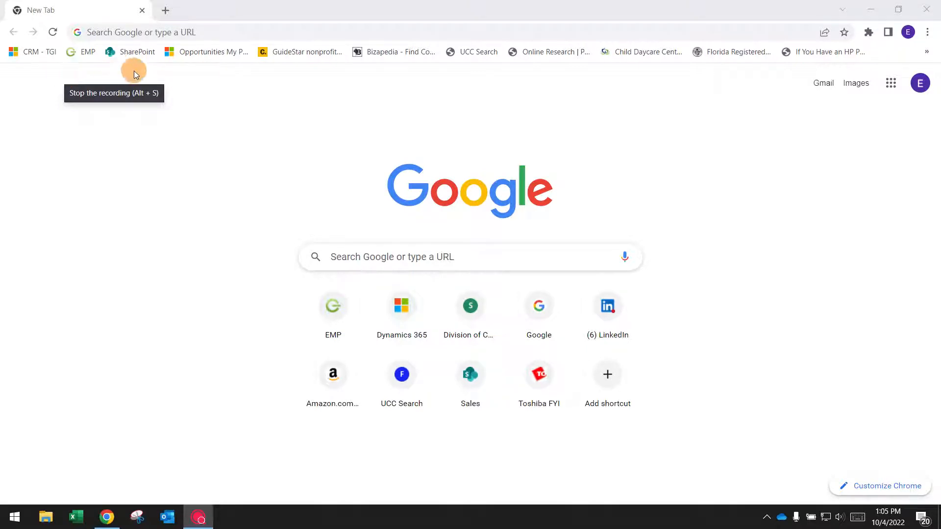
- Open the copier's TopAccess page at the address 10.6.6.63
{"action": "left_click", "coordinate": [307, 36]}
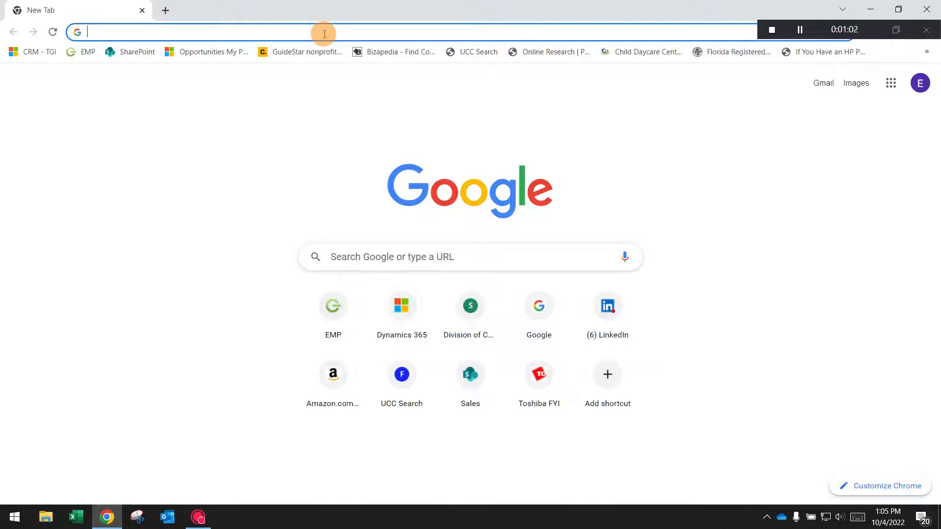
{"action": "type", "text": "10"}
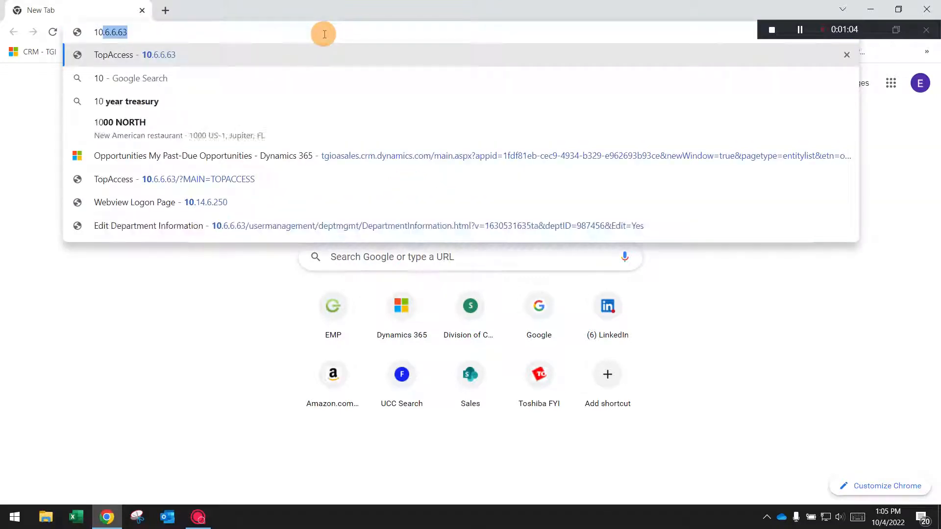
{"action": "type", "text": ".6.6.63"}
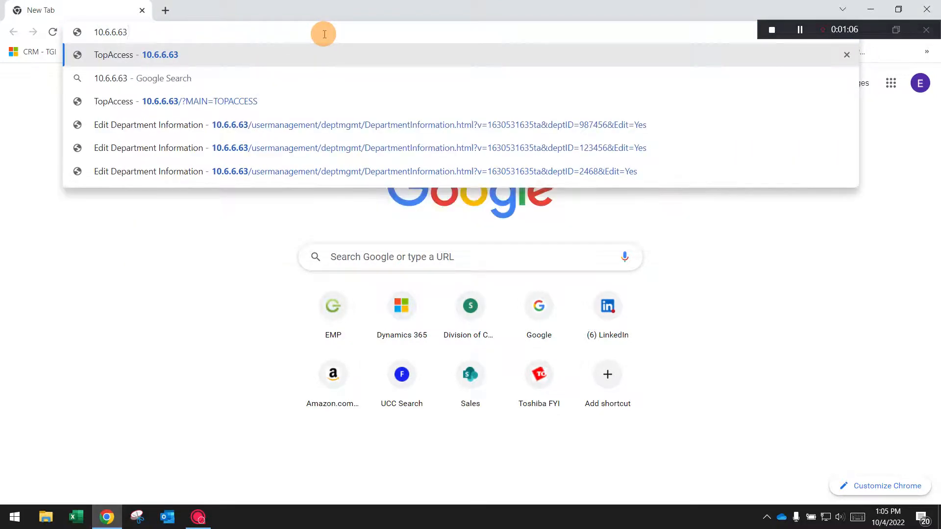
{"action": "key", "text": "Return"}
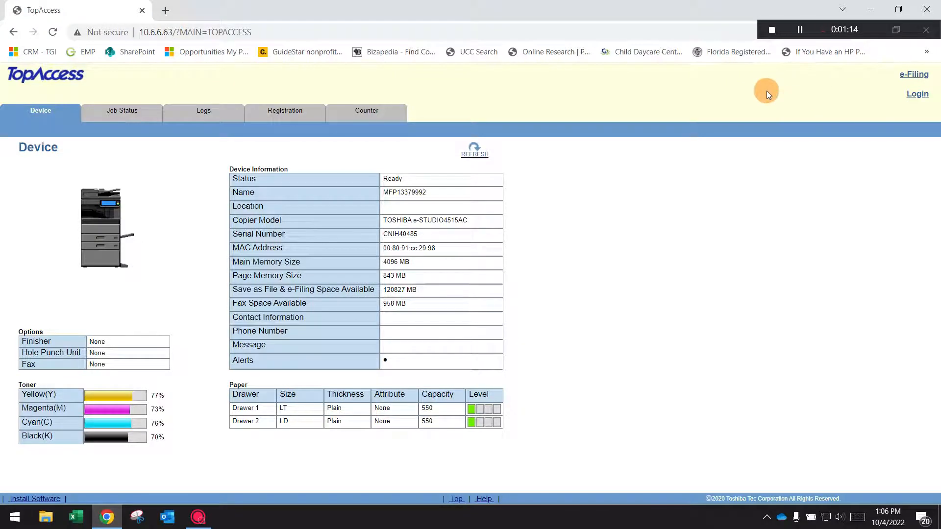
- Log in to TopAccess with the user name admin and the account password, and dismiss the browser's password warning
{"action": "left_click", "coordinate": [920, 98]}
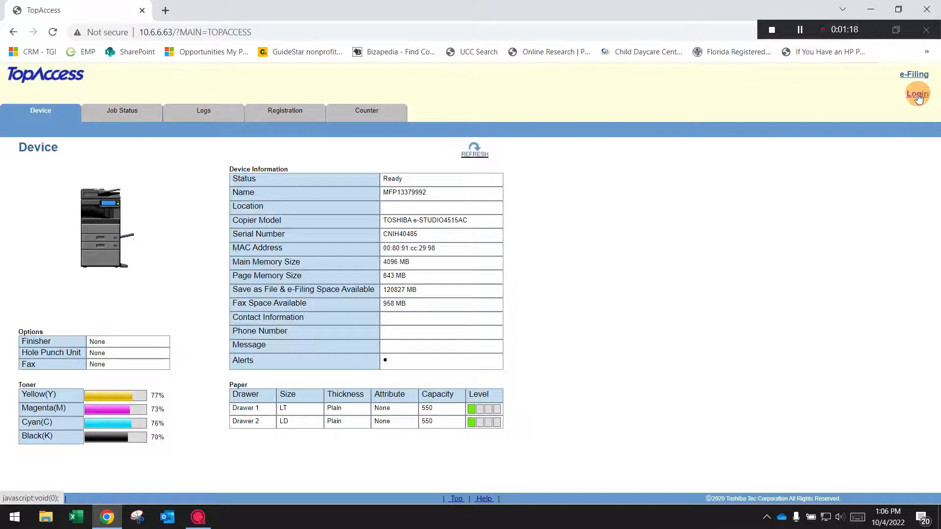
{"action": "type", "text": "admin"}
{"action": "key", "text": "Tab"}
{"action": "type", "text": "123456"}
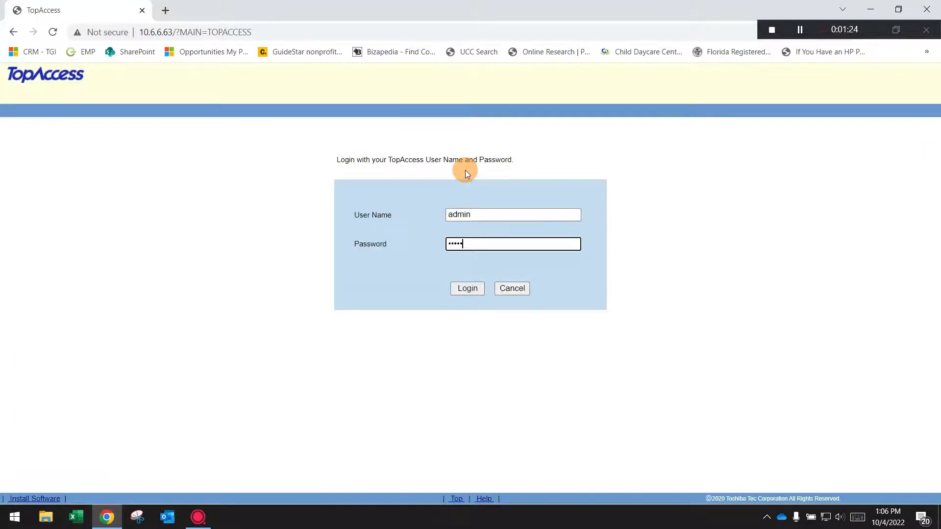
{"action": "key", "text": "Return"}
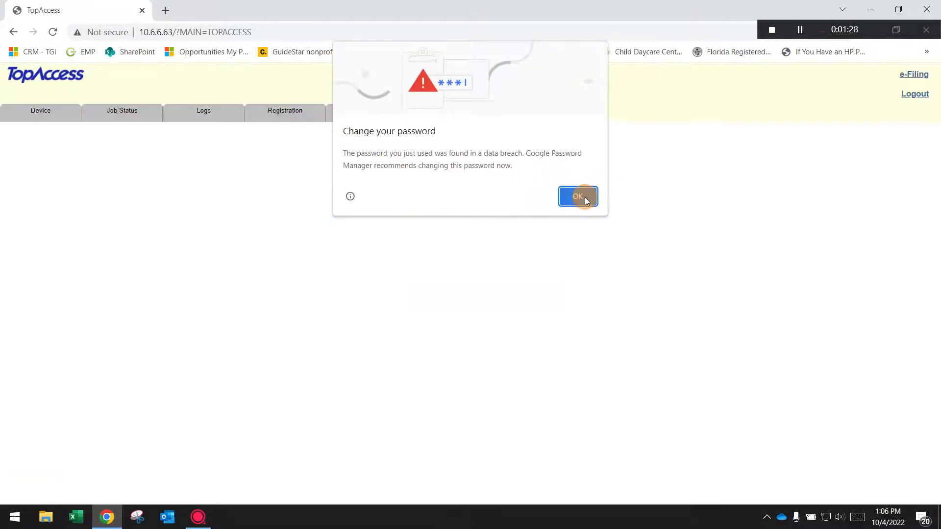
{"action": "left_click", "coordinate": [580, 196]}
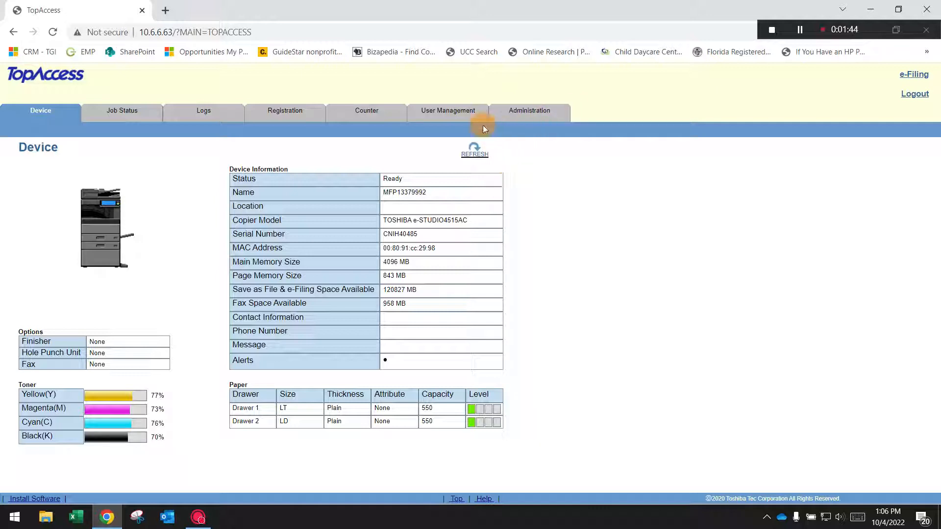
- Open Department Management under User Management and review the department names and codes
{"action": "left_click", "coordinate": [440, 114]}
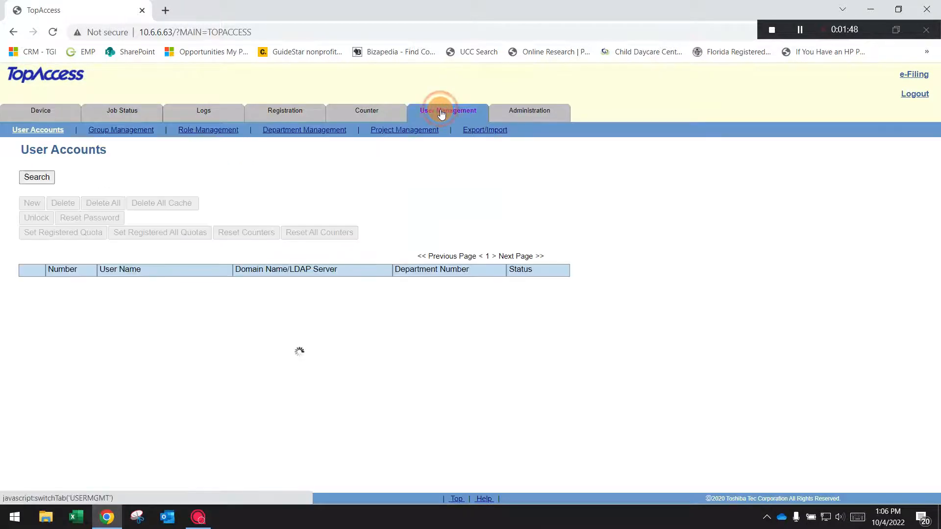
{"action": "left_click", "coordinate": [302, 134]}
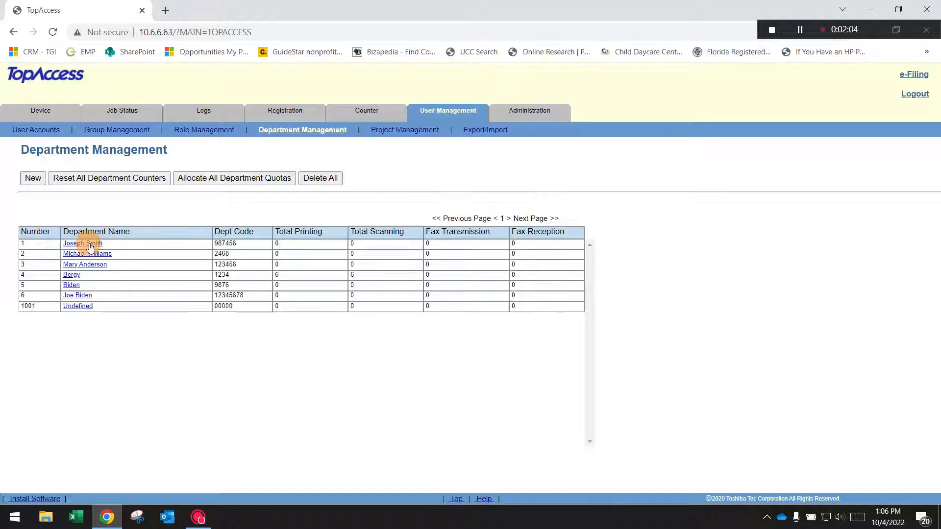
{"action": "mouse_move", "coordinate": [247, 244]}
{"action": "left_mouse_down"}
{"action": "mouse_move", "coordinate": [211, 246]}
{"action": "mouse_move", "coordinate": [240, 256]}
{"action": "left_mouse_up"}
{"action": "left_click", "coordinate": [239, 256]}
- Open the first department's information and examine its print counters and its color and black quota settings
{"action": "left_click", "coordinate": [83, 243]}
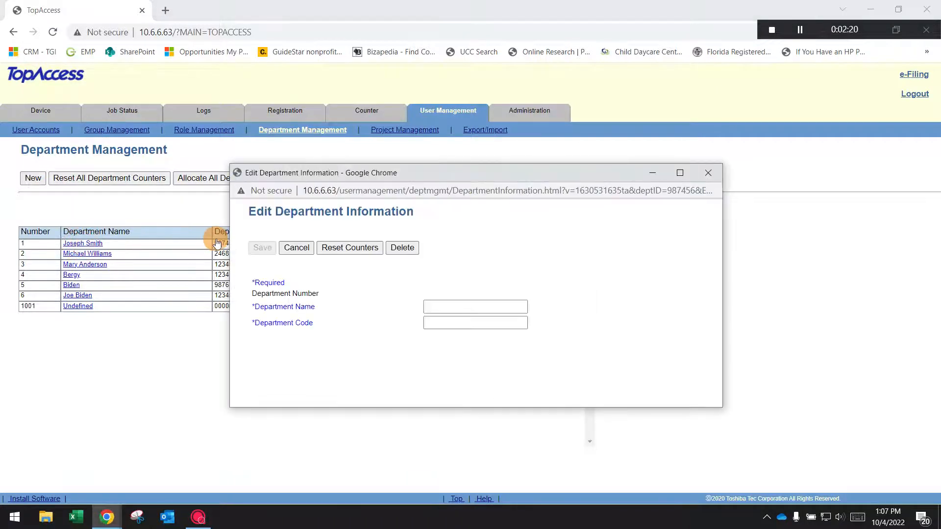
{"action": "left_click_drag", "start_coordinate": [416, 173], "coordinate": [378, 145]}
{"action": "left_click_drag", "start_coordinate": [677, 192], "coordinate": [667, 250]}
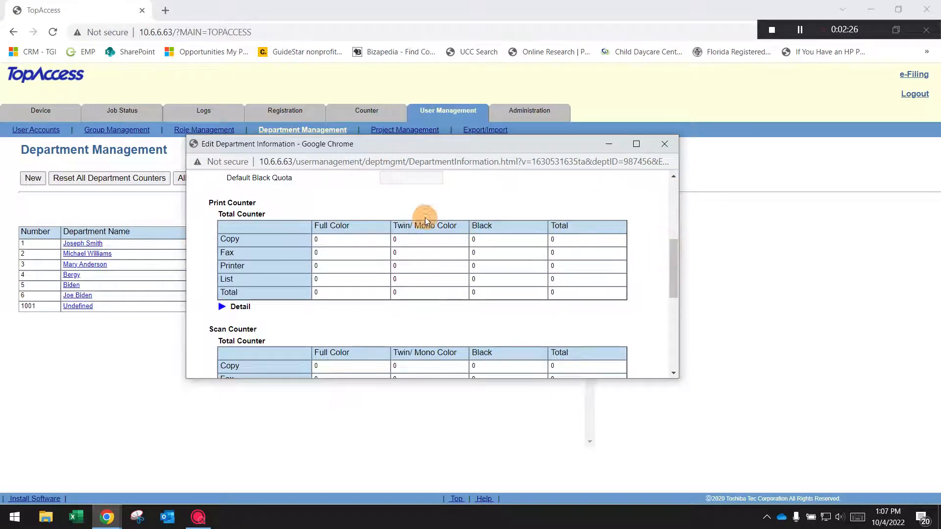
{"action": "left_click_drag", "start_coordinate": [215, 232], "coordinate": [557, 292]}
{"action": "left_click", "coordinate": [541, 205]}
{"action": "left_click_drag", "start_coordinate": [677, 267], "coordinate": [669, 237]}
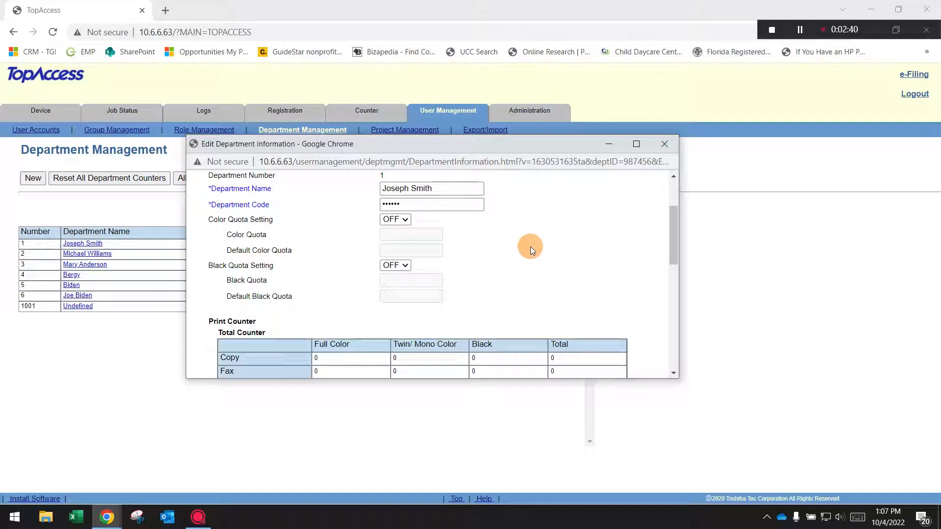
{"action": "left_click_drag", "start_coordinate": [542, 243], "coordinate": [554, 267]}
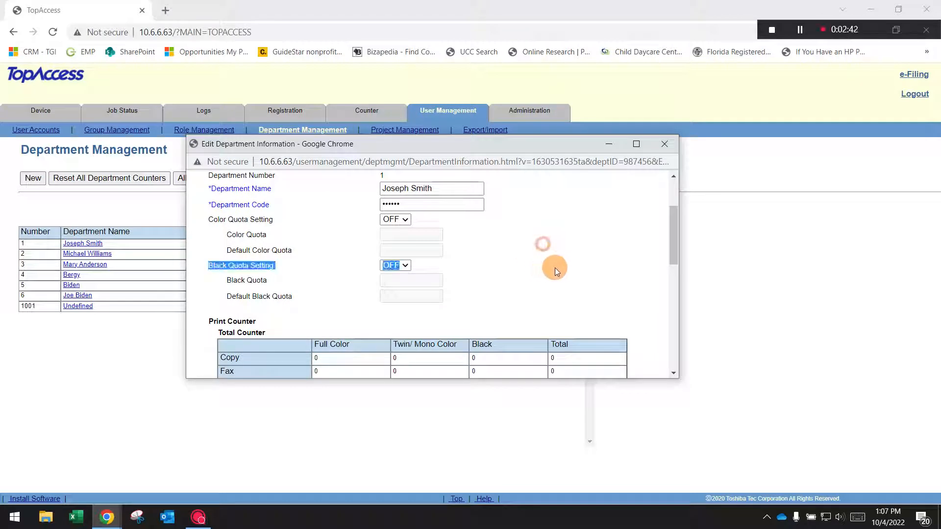
{"action": "left_click", "coordinate": [537, 248]}
- Print the department information page to Microsoft Print to PDF with all pages, portrait layout and color
{"action": "right_click", "coordinate": [533, 239]}
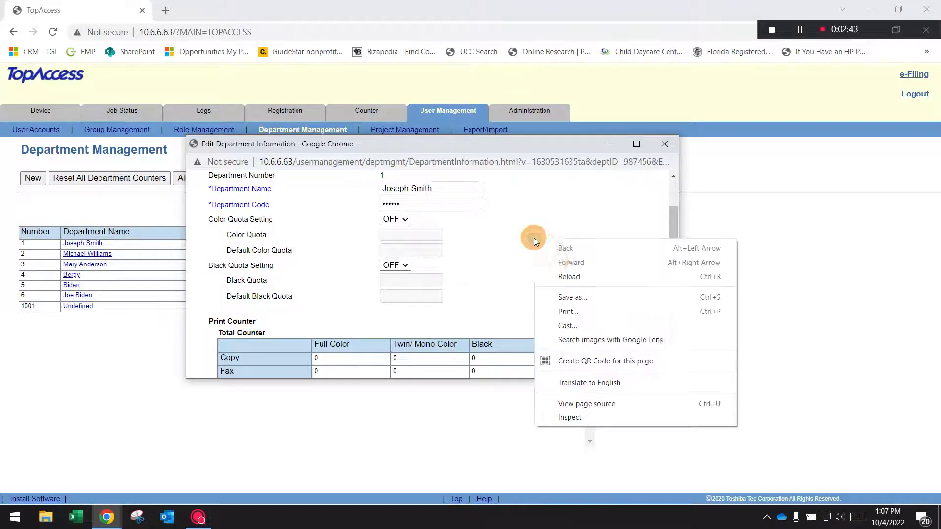
{"action": "left_click", "coordinate": [580, 311]}
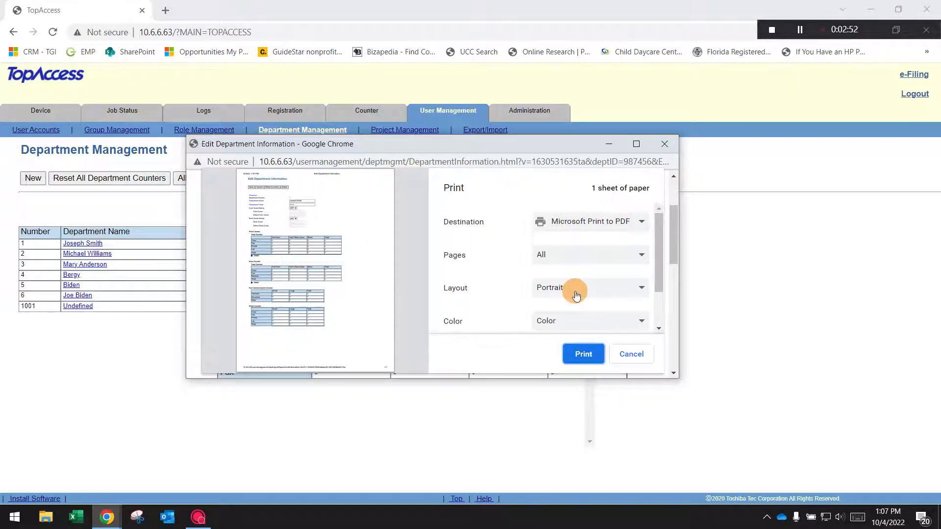
{"action": "left_click", "coordinate": [584, 349]}
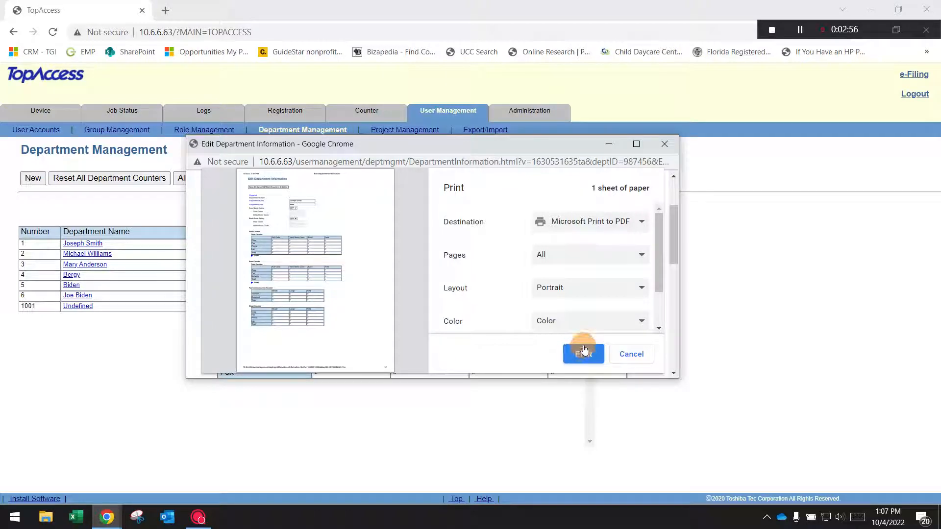
{"action": "left_click", "coordinate": [583, 353]}
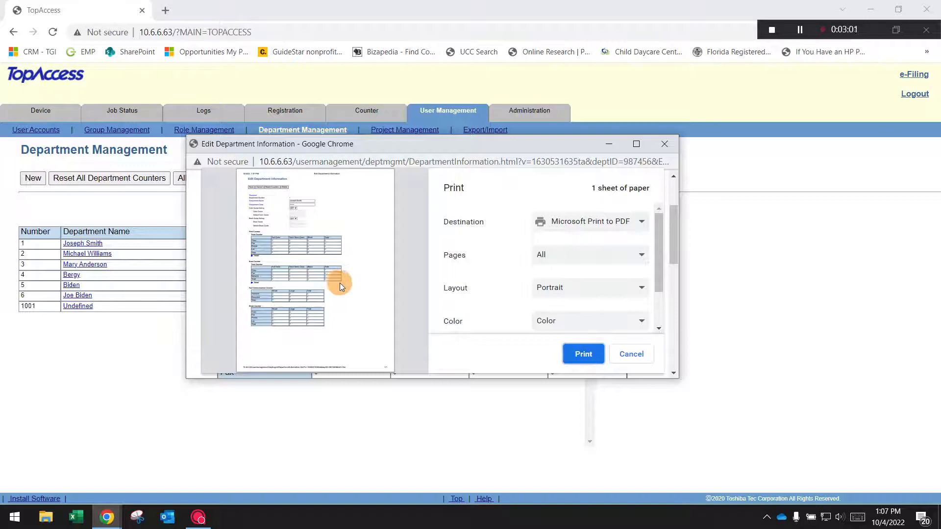
{"action": "left_click", "coordinate": [576, 357]}
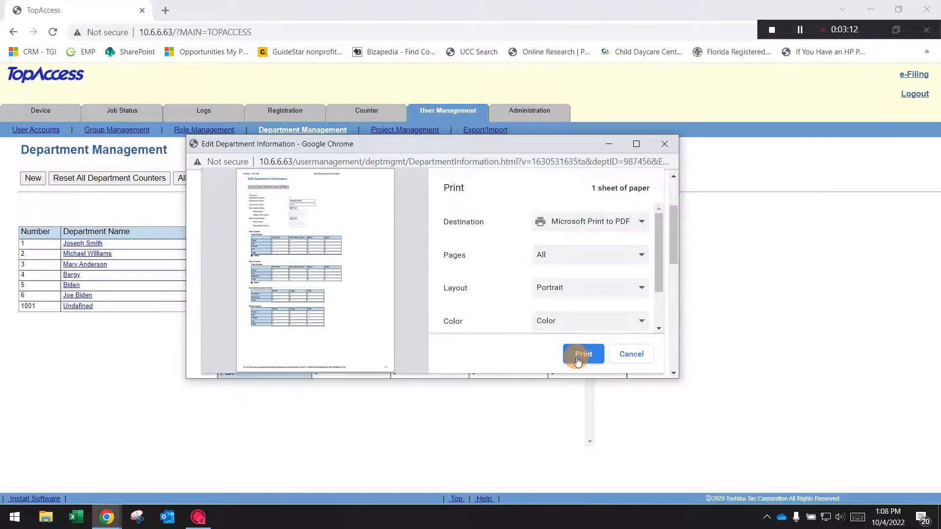
{"action": "left_click", "coordinate": [577, 360]}
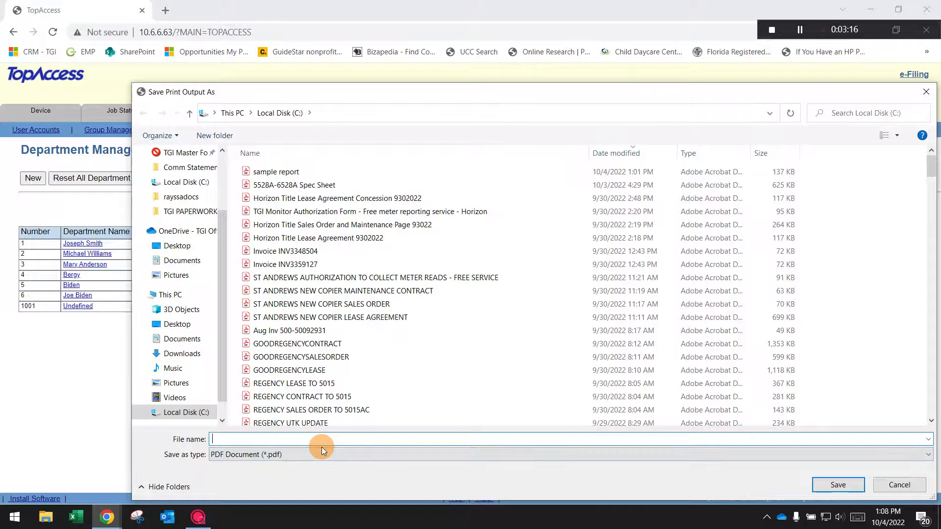
- Save the print output as the PDF "sample hampton user report" on Local Disk (C:) and close the department information window
{"action": "type", "text": "sample hampton user report"}
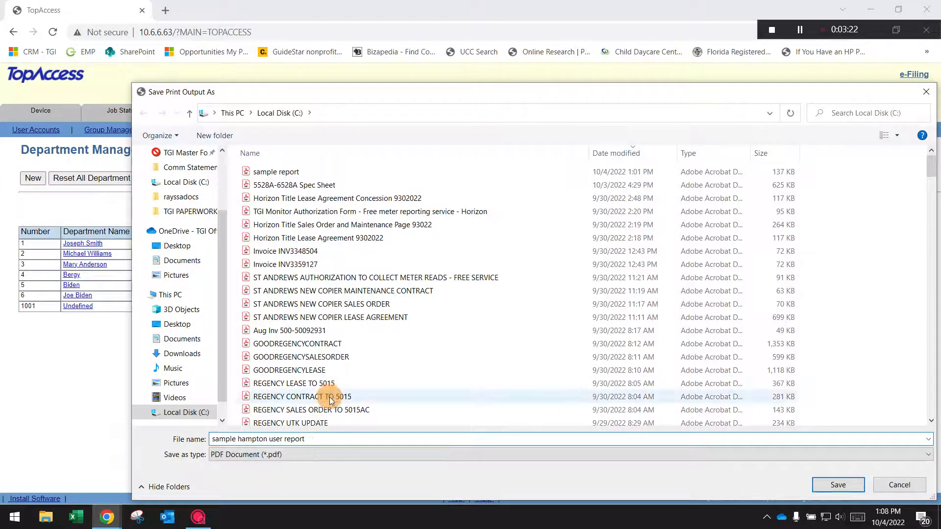
{"action": "left_click", "coordinate": [842, 484]}
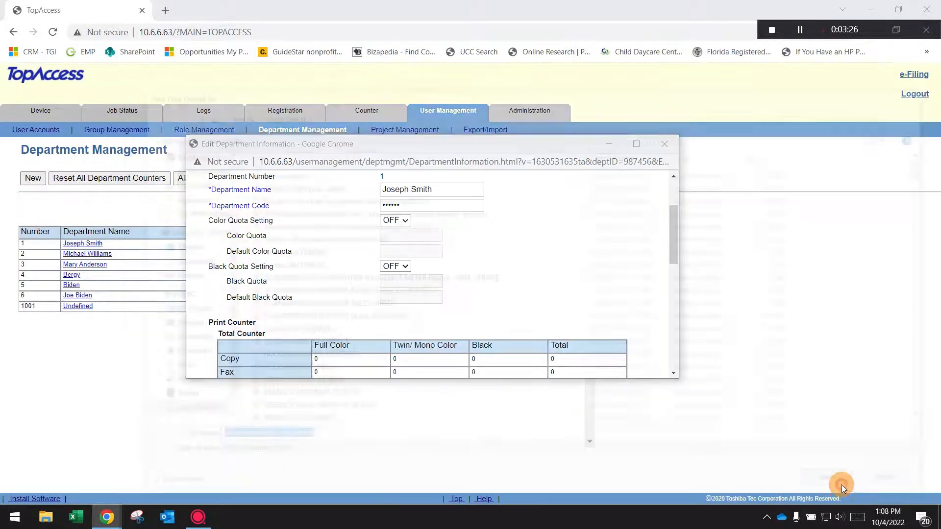
{"action": "left_click", "coordinate": [664, 144]}
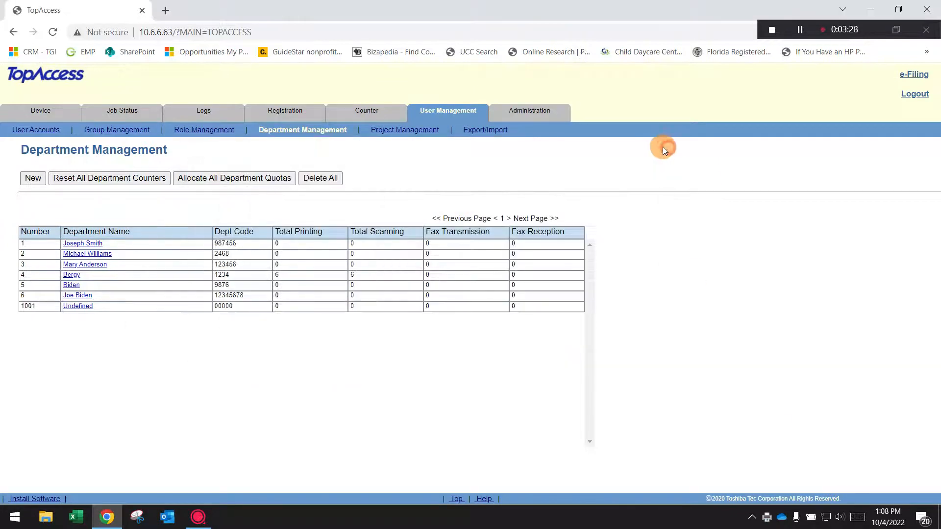
- Switch to File Explorer, open sample hampton user report.pdf in Adobe Acrobat Reader to review it, and close the open windows
{"action": "left_click", "coordinate": [34, 523]}
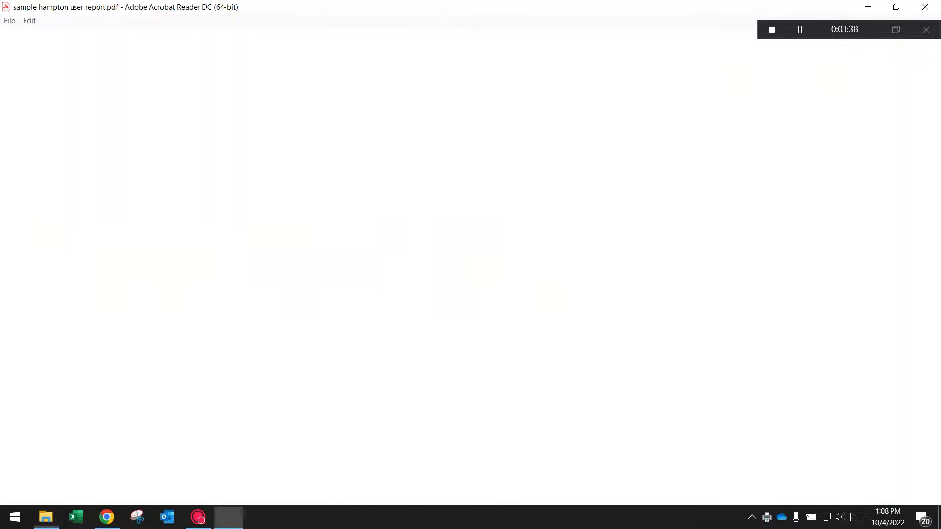
{"action": "left_click_drag", "start_coordinate": [566, 11], "coordinate": [940, 29]}
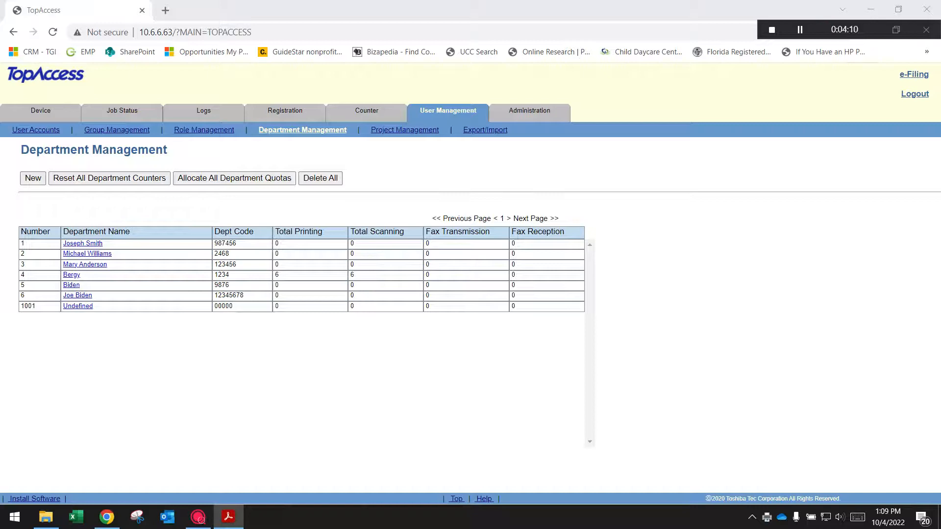
{"action": "left_click", "coordinate": [924, 7]}
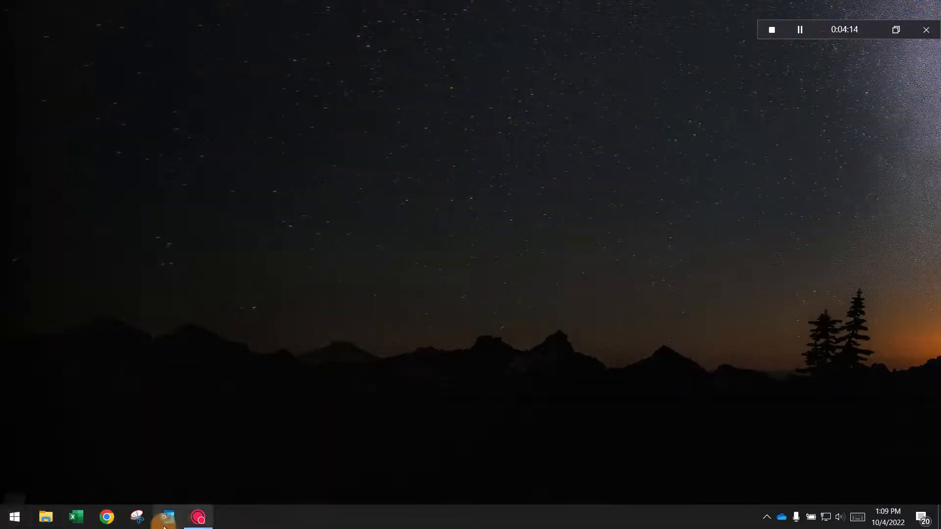
- Switch back to Chrome and reopen the copier's TopAccess page at 10.6.6.63
{"action": "left_click", "coordinate": [106, 517]}
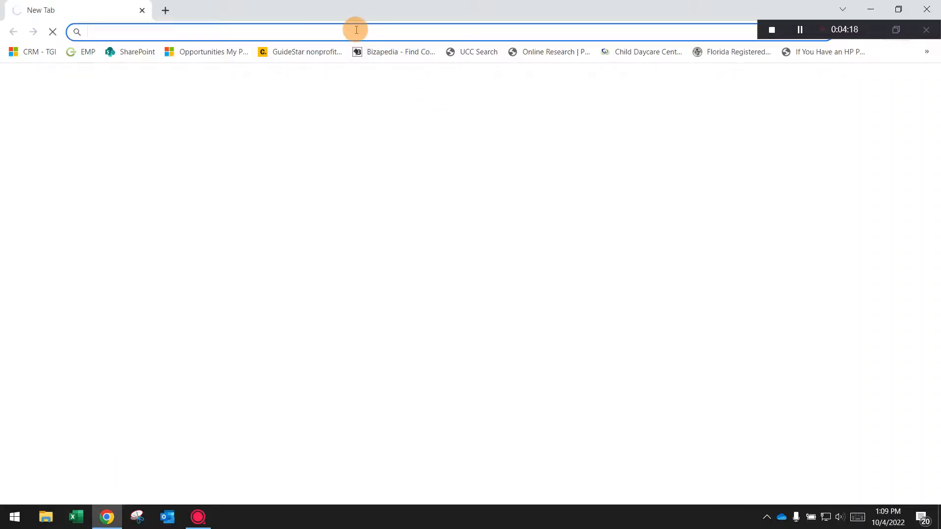
{"action": "type", "text": "10"}
{"action": "key", "text": "Return"}
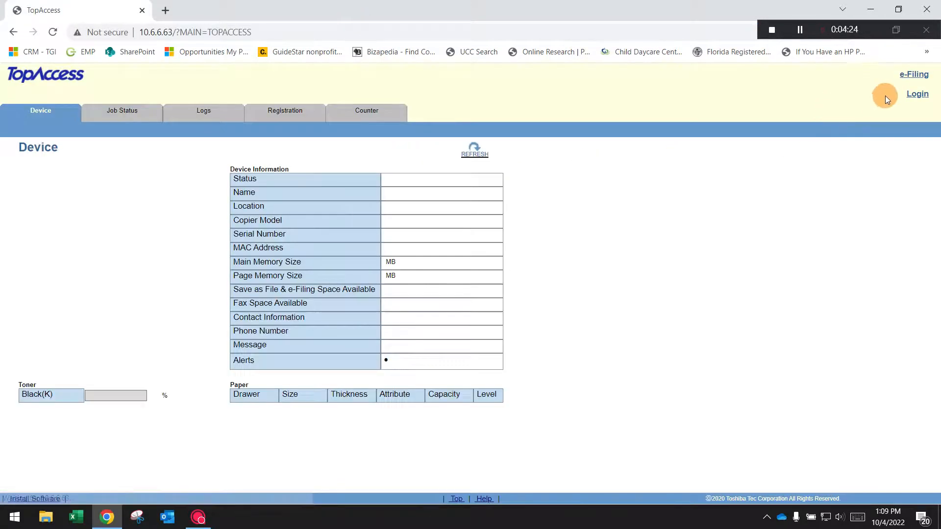
- Log in to TopAccess again as admin with the account password and dismiss the password warning
{"action": "left_click", "coordinate": [914, 93]}
{"action": "type", "text": "admin"}
{"action": "key", "text": "Tab"}
{"action": "type", "text": "******"}
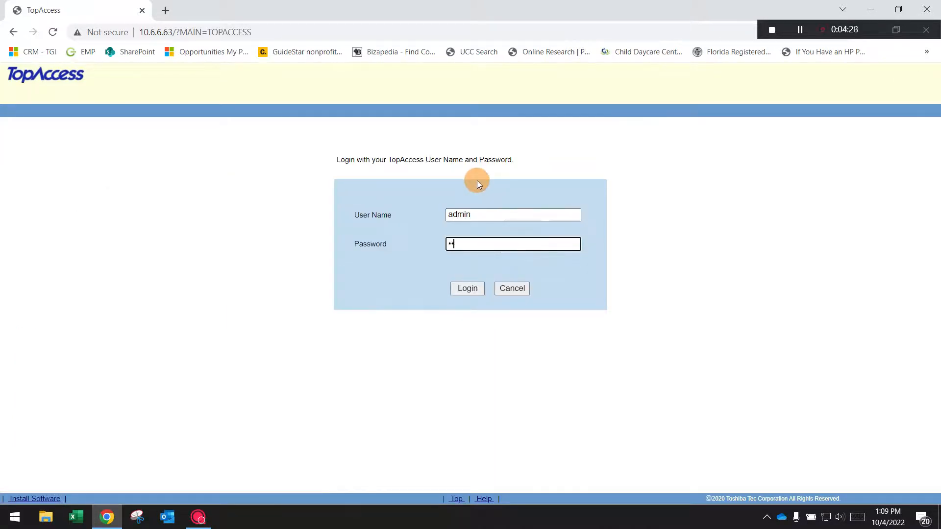
{"action": "key", "text": "Return"}
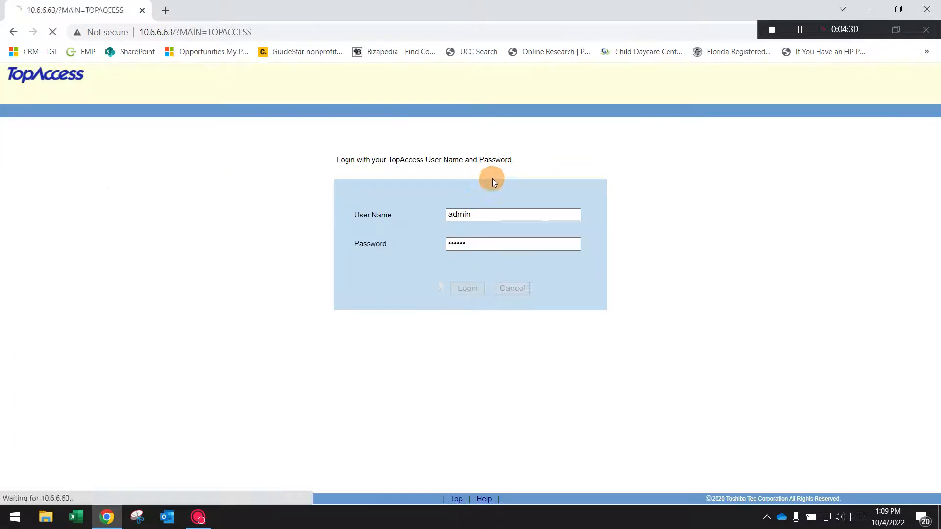
{"action": "left_click", "coordinate": [575, 197]}
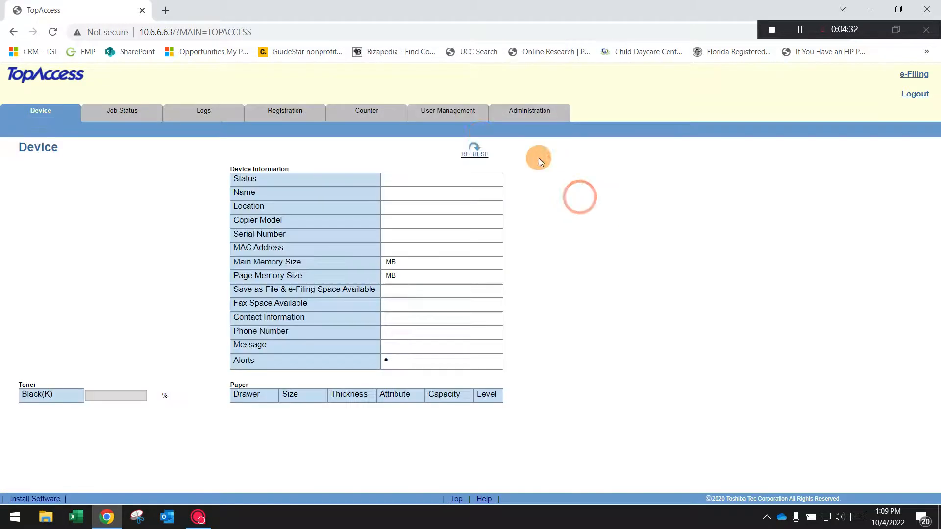
- Create a new export file for Department Information(Small/Large Counter) in User Management's Export/Import section
{"action": "left_click", "coordinate": [444, 113]}
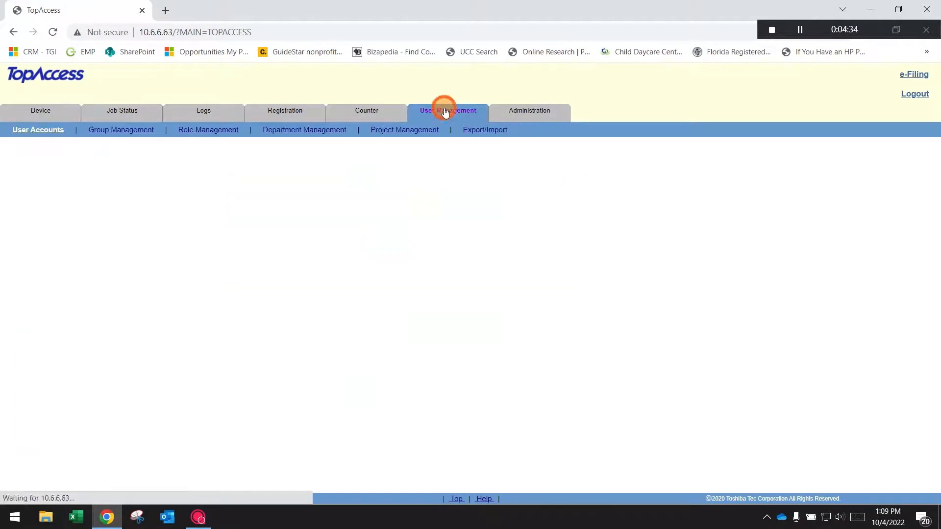
{"action": "left_click", "coordinate": [484, 130]}
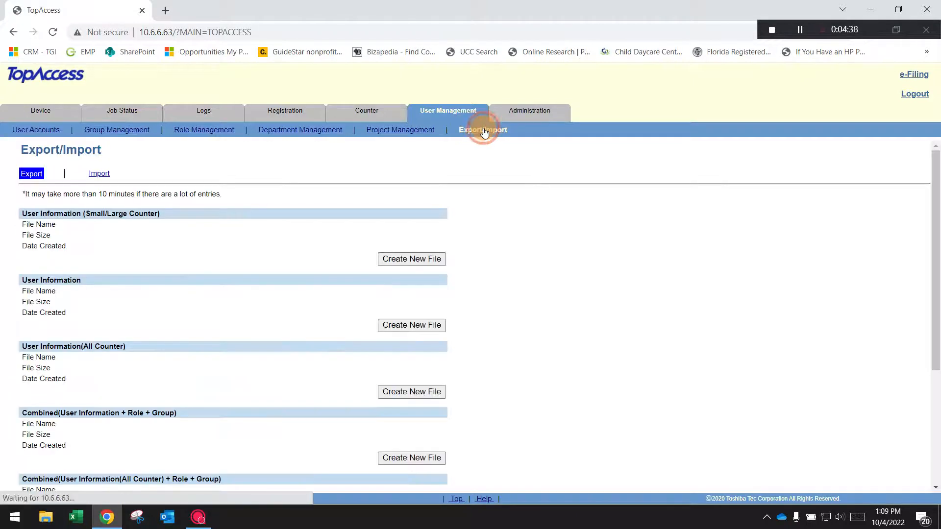
{"action": "left_click_drag", "start_coordinate": [934, 177], "coordinate": [937, 295]}
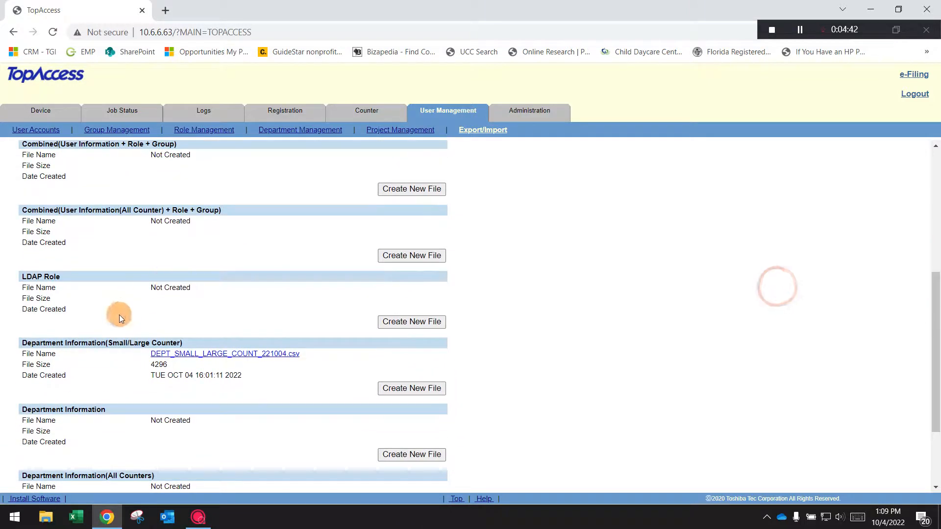
{"action": "left_click_drag", "start_coordinate": [21, 343], "coordinate": [213, 337]}
{"action": "left_click", "coordinate": [230, 325]}
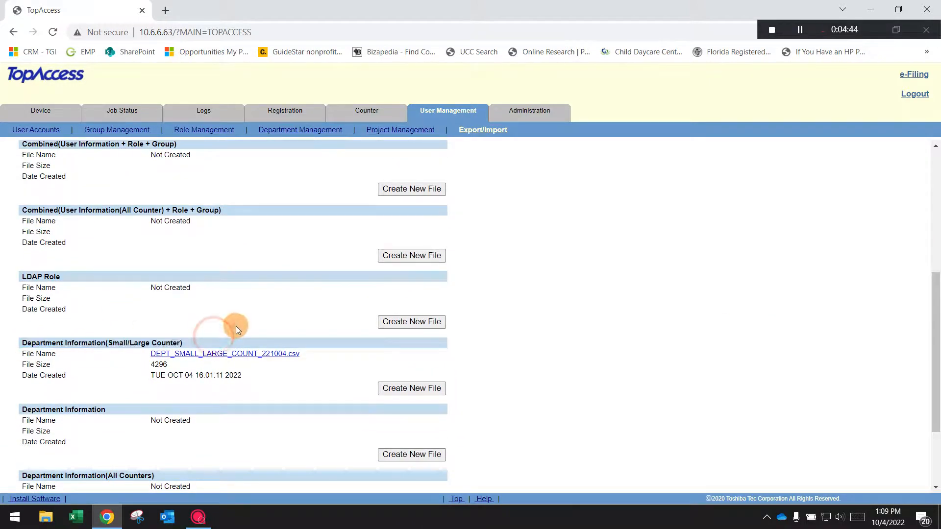
{"action": "left_click", "coordinate": [411, 388]}
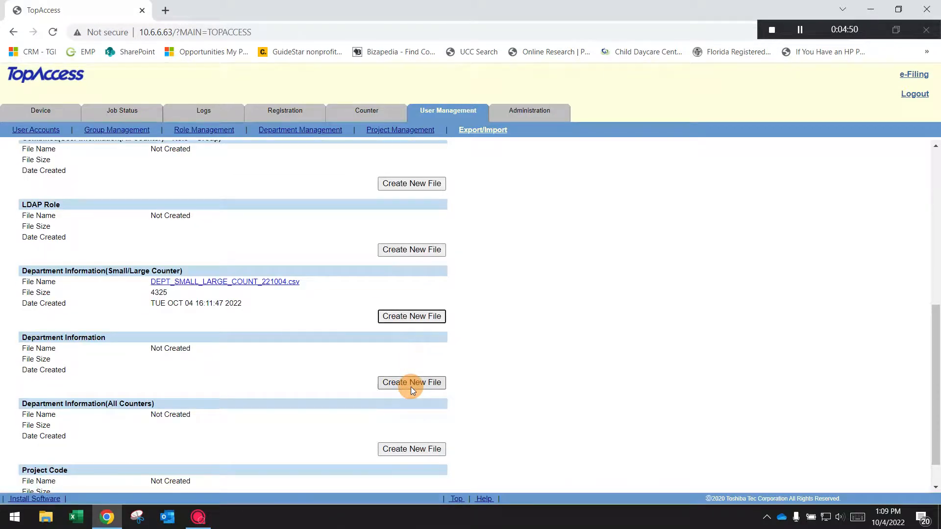
- Download DEPT_SMALL_LARGE_COUNT_221004.csv from Department Information(Small/Large Counter) and open it in a maximized Excel window
{"action": "left_click", "coordinate": [222, 284]}
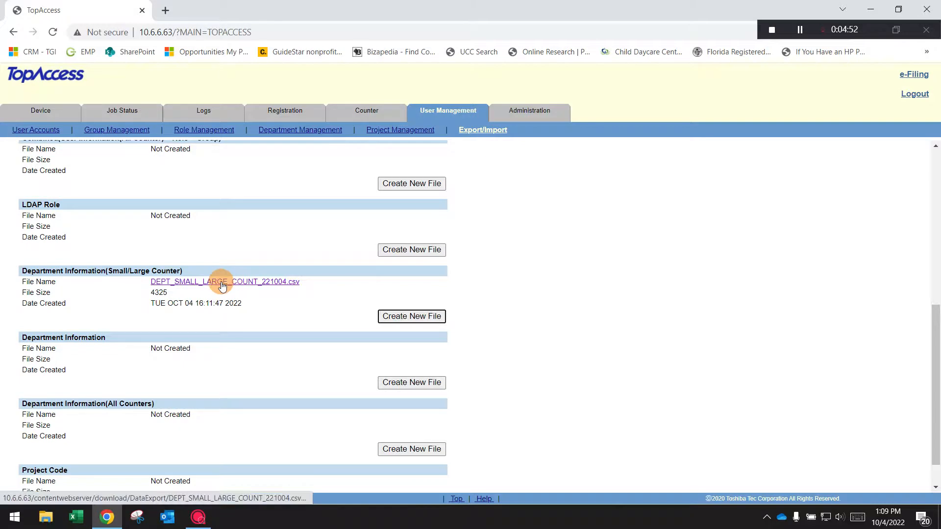
{"action": "left_click", "coordinate": [222, 284]}
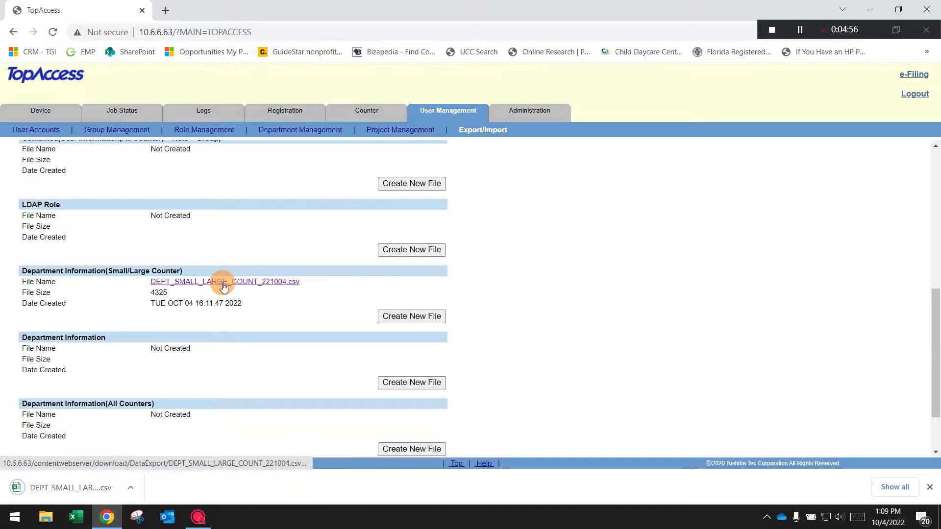
{"action": "left_click", "coordinate": [55, 488]}
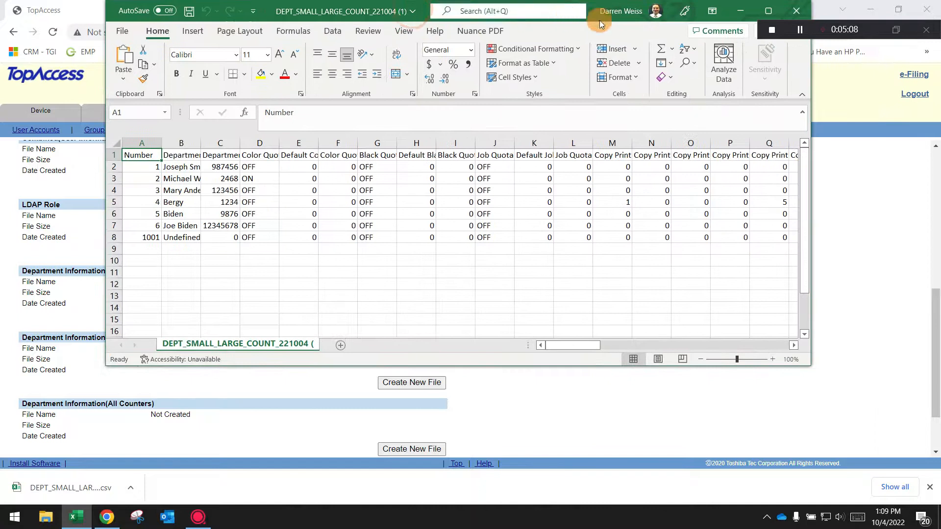
{"action": "left_click", "coordinate": [769, 12]}
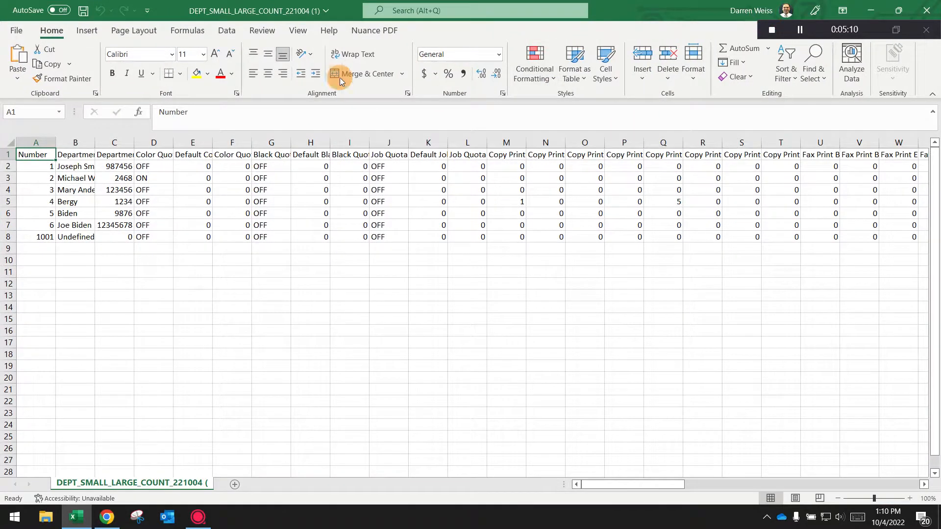
- Auto-fit the width of all columns in the sheet so the full headers and values fit
{"action": "left_click", "coordinate": [7, 142]}
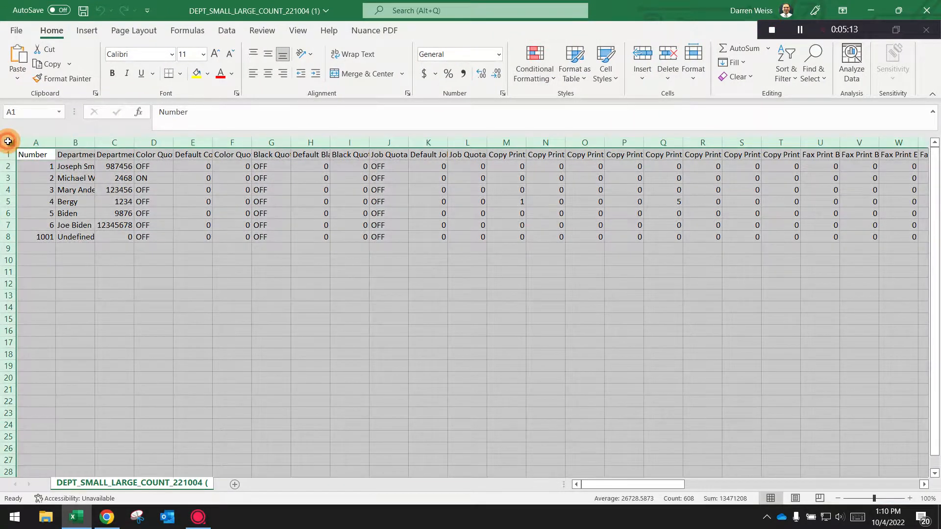
{"action": "double_click", "coordinate": [55, 142]}
{"action": "left_click", "coordinate": [52, 142]}
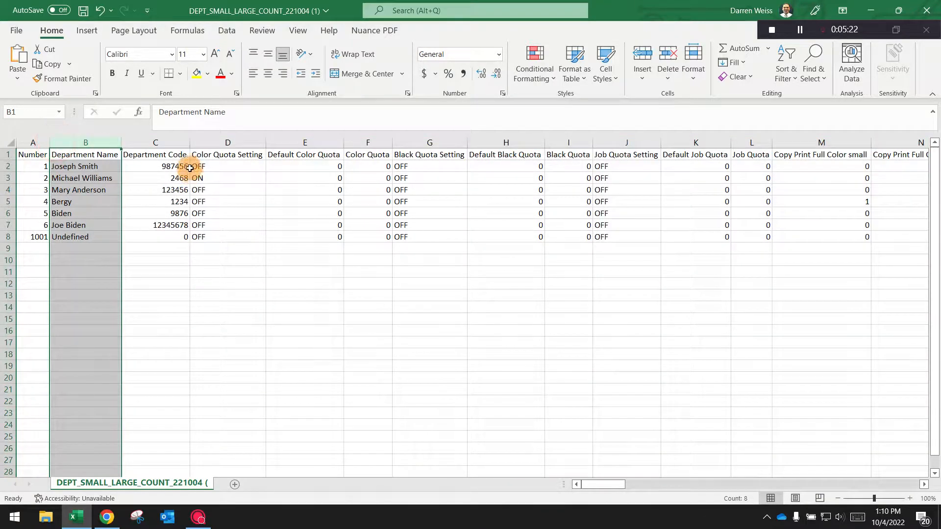
- Examine the first department's quota, copy, fax, printer, list and scan counters along row 2, up to Copy Scan Black small
{"action": "mouse_move", "coordinate": [594, 484]}
{"action": "left_mouse_down"}
{"action": "mouse_move", "coordinate": [839, 479]}
{"action": "mouse_move", "coordinate": [580, 490]}
{"action": "left_mouse_up"}
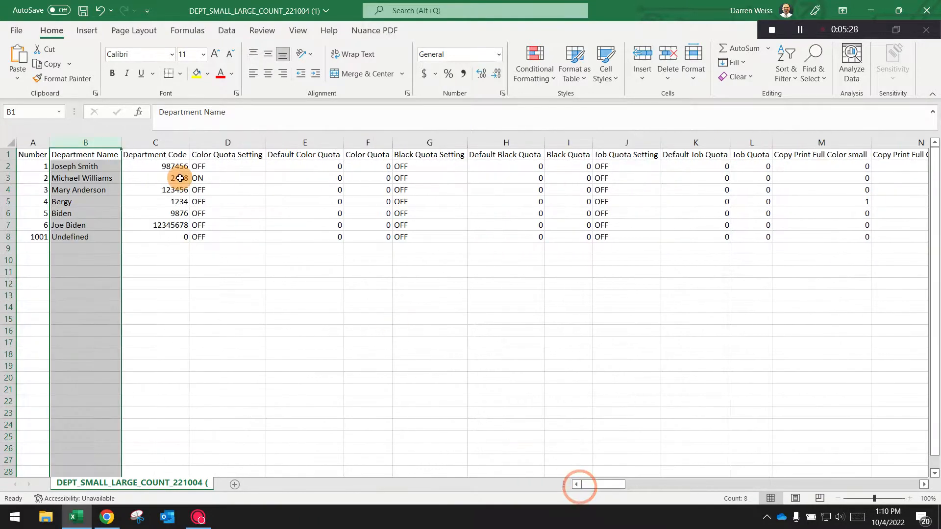
{"action": "left_click", "coordinate": [85, 166]}
{"action": "key", "text": "Right"}
{"action": "key", "text": "Right"}
{"action": "key", "text": "Right"}
{"action": "key", "text": "Right"}
{"action": "key", "text": "Right"}
{"action": "key", "text": "Right"}
{"action": "key", "text": "Right"}
{"action": "key", "text": "Right"}
{"action": "key", "text": "Right"}
{"action": "key", "text": "Right"}
{"action": "key", "text": "Right"}
{"action": "key", "text": "Right"}
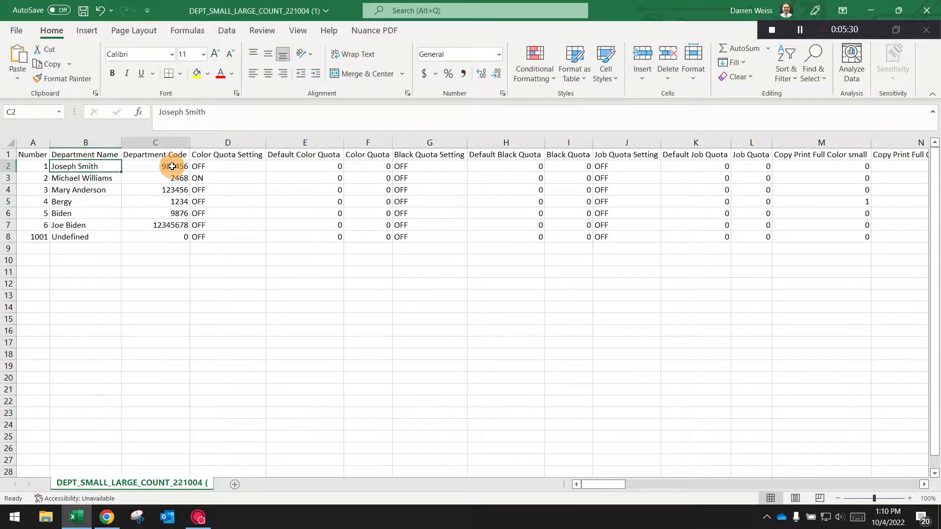
{"action": "key", "text": "Right"}
{"action": "key", "text": "Right"}
{"action": "key", "text": "Right"}
{"action": "key", "text": "Right"}
{"action": "key", "text": "Right"}
{"action": "key", "text": "Right"}
{"action": "key", "text": "Right"}
{"action": "key", "text": "Right"}
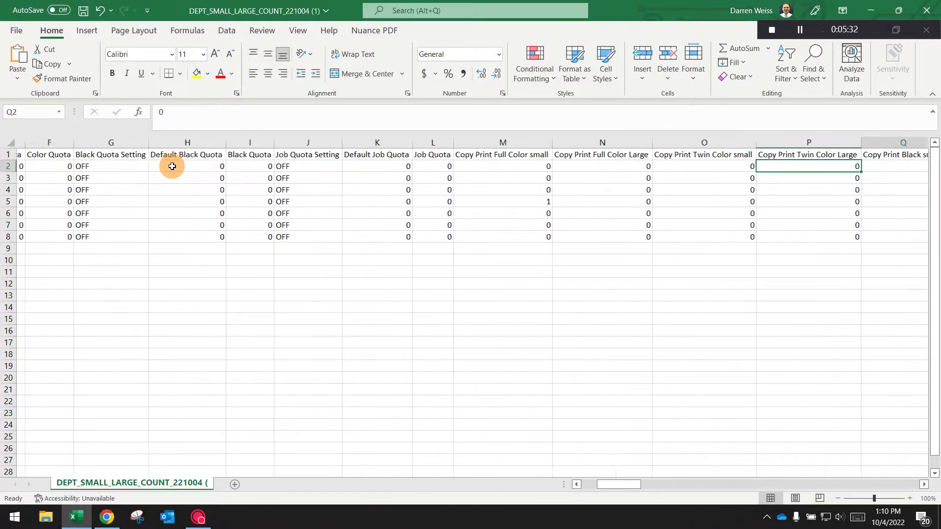
{"action": "key", "text": "Right"}
{"action": "key", "text": "Right"}
{"action": "key", "text": "Right"}
{"action": "key", "text": "Right"}
{"action": "key", "text": "Right"}
{"action": "key", "text": "Right"}
{"action": "key", "text": "Right"}
{"action": "key", "text": "Right"}
{"action": "key", "text": "Right"}
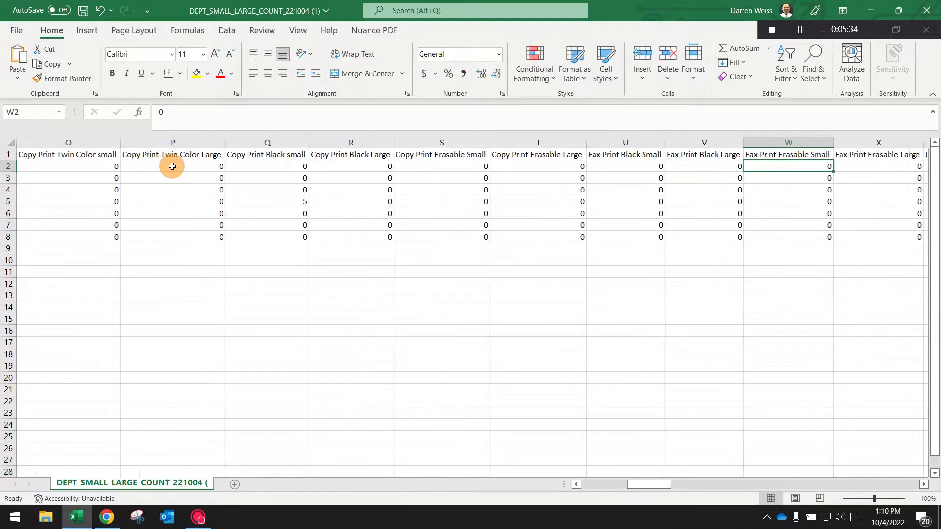
{"action": "key", "text": "Right"}
{"action": "key", "text": "Right"}
{"action": "key", "text": "Right"}
{"action": "key", "text": "Right"}
{"action": "key", "text": "Right"}
{"action": "key", "text": "Right"}
{"action": "key", "text": "Right"}
{"action": "key", "text": "Right"}
{"action": "key", "text": "Right"}
{"action": "key", "text": "Right"}
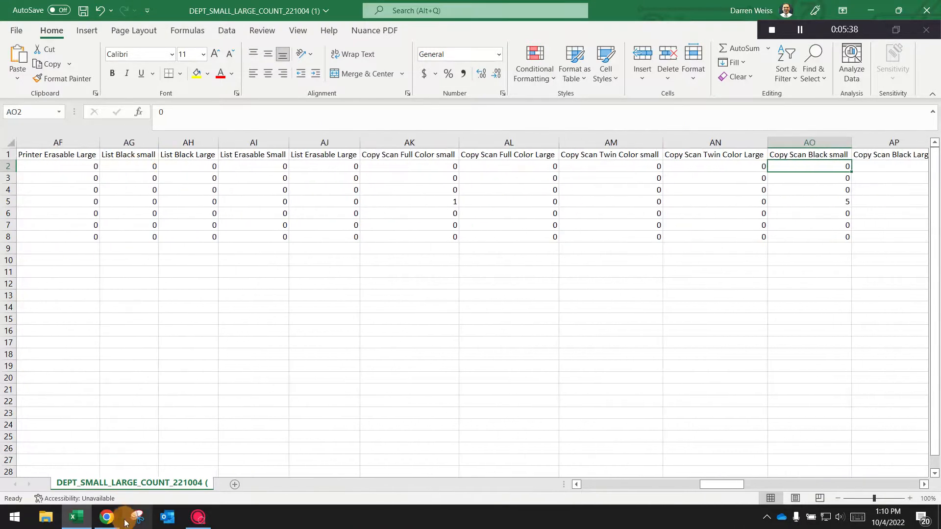
- Switch to Chrome, review department number 1's print and scan counters in Department Management, and close its information window
{"action": "left_click", "coordinate": [107, 517]}
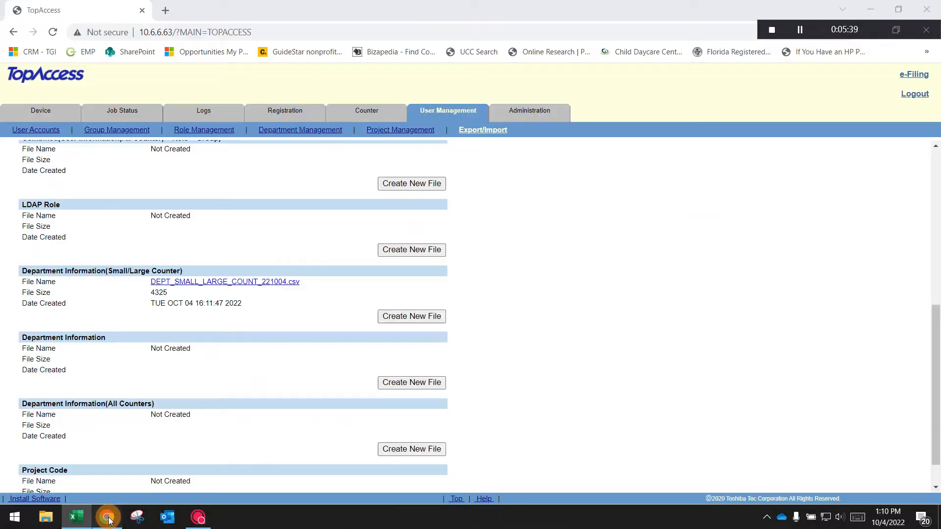
{"action": "left_click", "coordinate": [454, 110]}
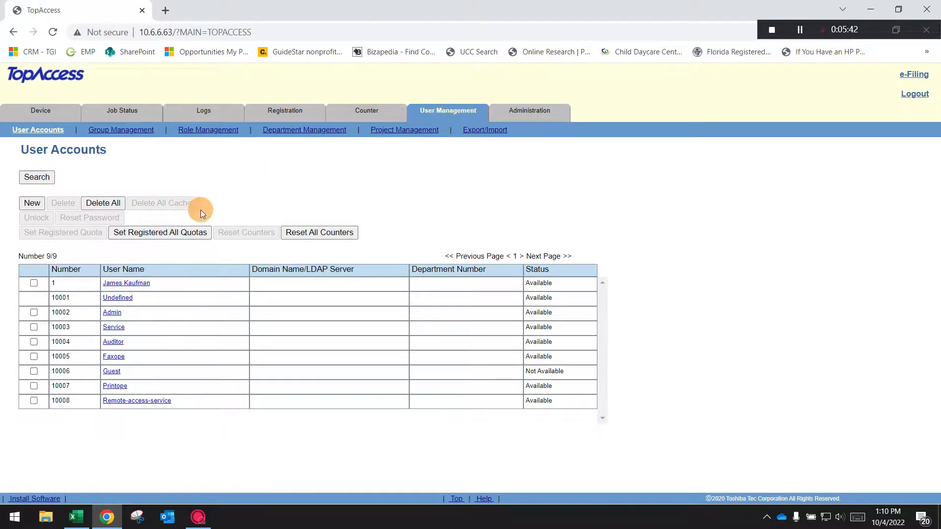
{"action": "left_click", "coordinate": [320, 129]}
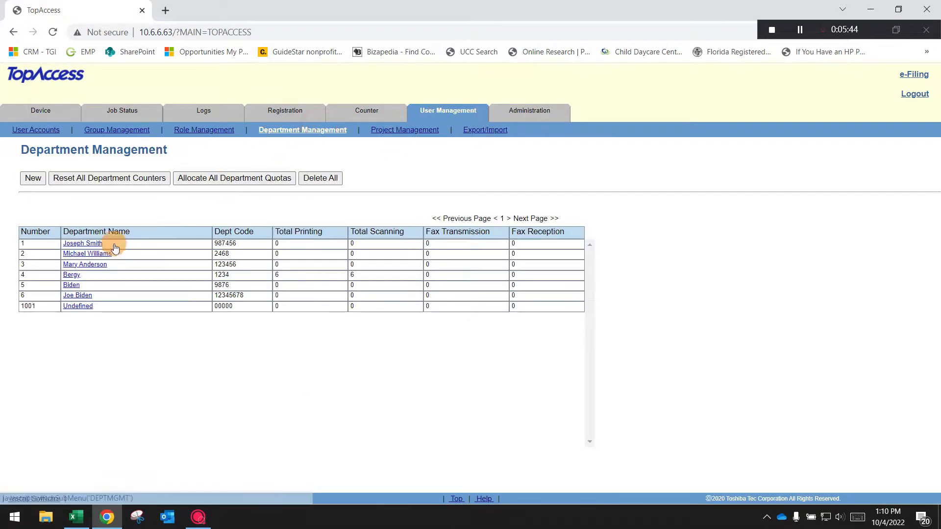
{"action": "left_click", "coordinate": [82, 244]}
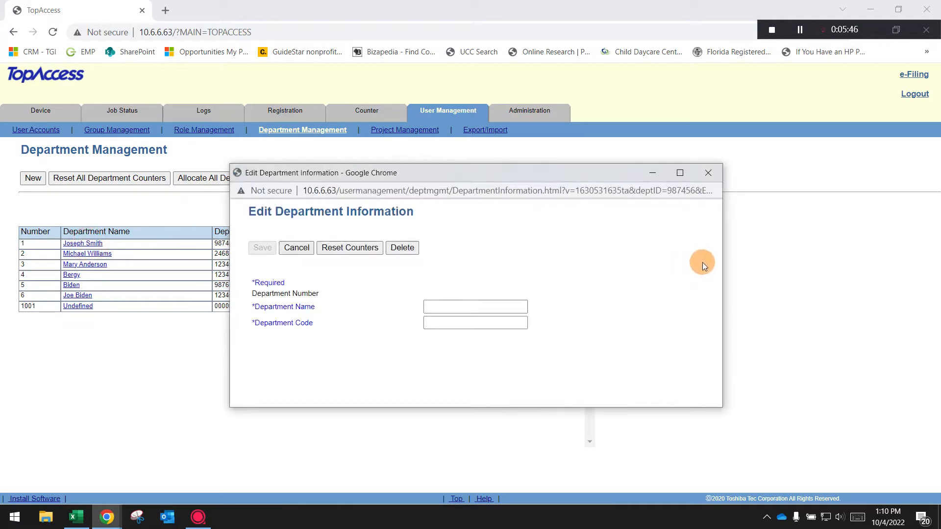
{"action": "left_click_drag", "start_coordinate": [711, 239], "coordinate": [725, 289]}
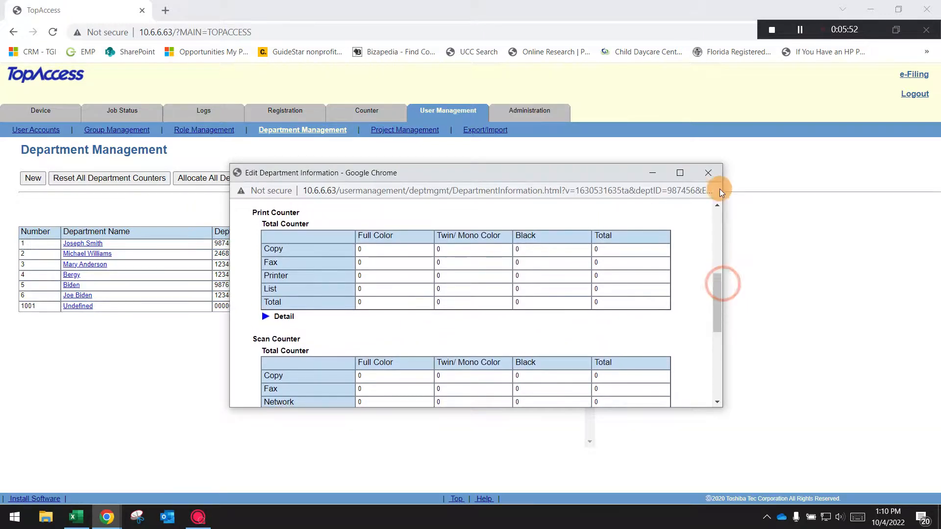
{"action": "left_click", "coordinate": [709, 172]}
- Switch to Excel to examine the copy, fax and network scan counter columns, and return to Chrome
{"action": "left_click", "coordinate": [76, 517]}
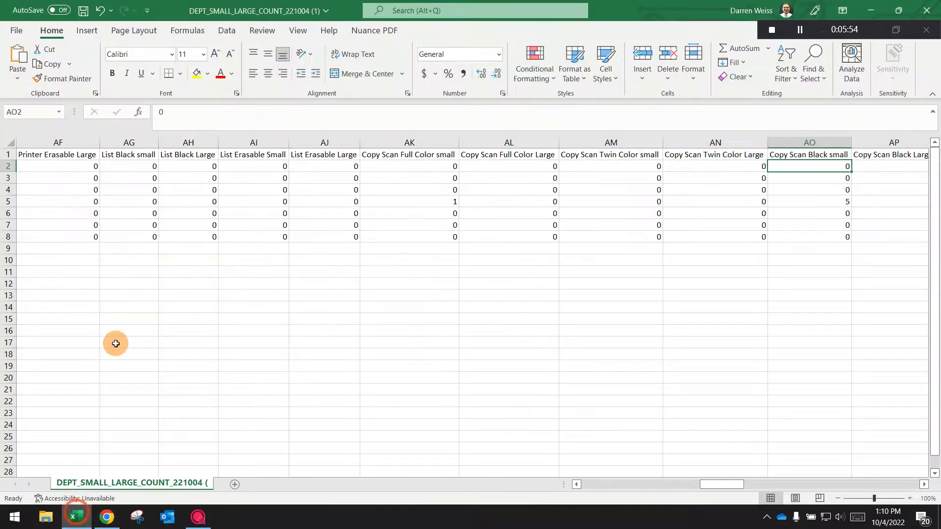
{"action": "mouse_move", "coordinate": [733, 481]}
{"action": "left_mouse_down"}
{"action": "mouse_move", "coordinate": [912, 484]}
{"action": "mouse_move", "coordinate": [718, 483]}
{"action": "left_mouse_up"}
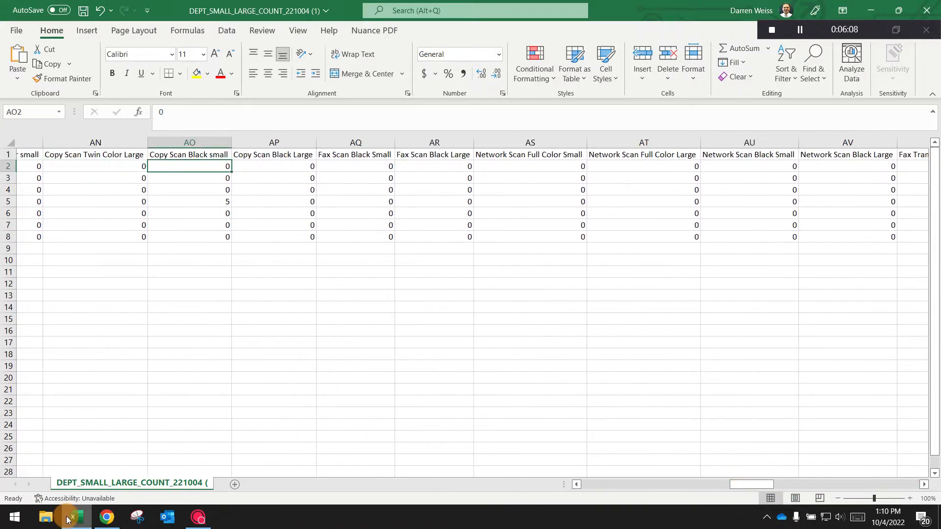
{"action": "left_click", "coordinate": [106, 517]}
- Open department number 2's information, preview its printout with Microsoft Print to PDF as destination, and close the window without printing
{"action": "left_click", "coordinate": [81, 253]}
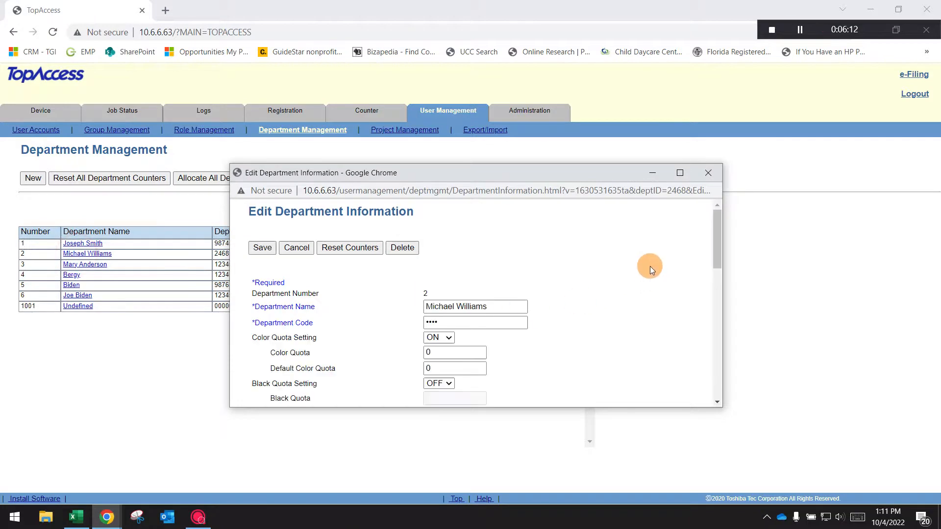
{"action": "left_click_drag", "start_coordinate": [714, 238], "coordinate": [682, 253]}
{"action": "right_click", "coordinate": [587, 261]}
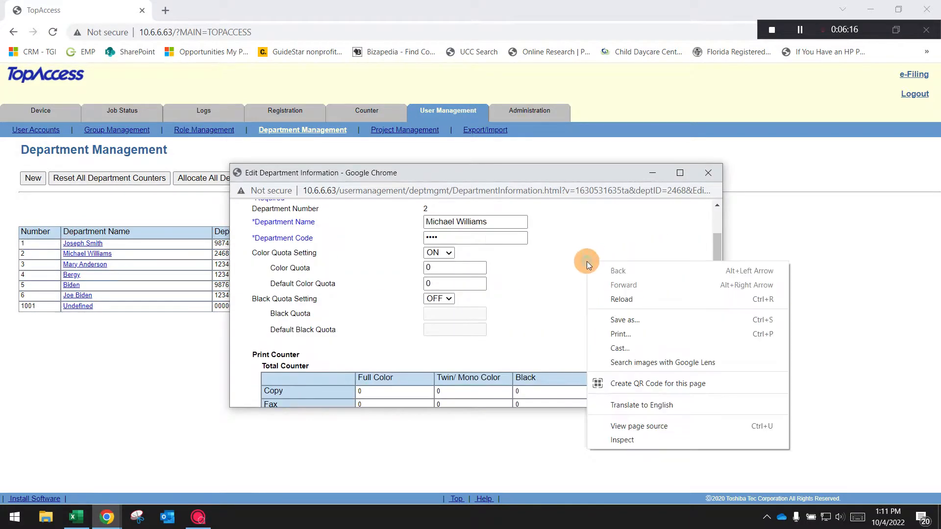
{"action": "left_click", "coordinate": [622, 334]}
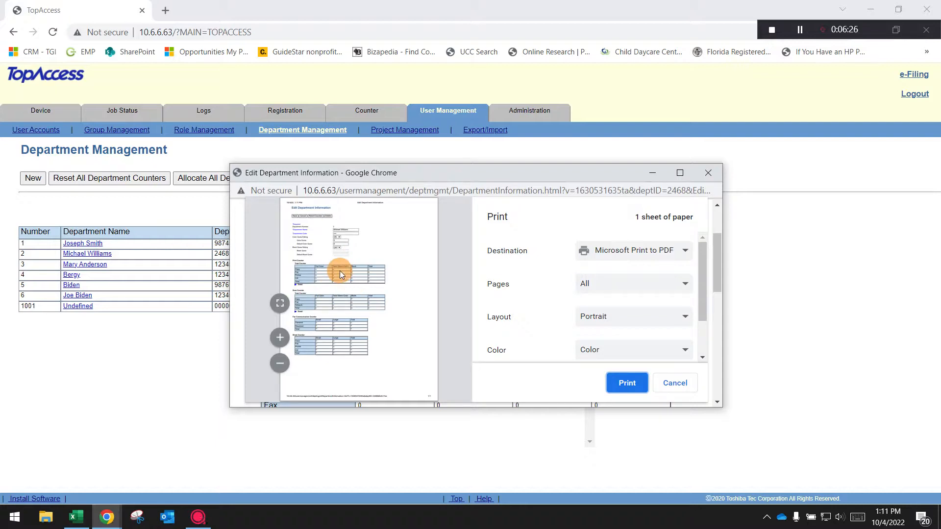
{"action": "left_click", "coordinate": [708, 173]}
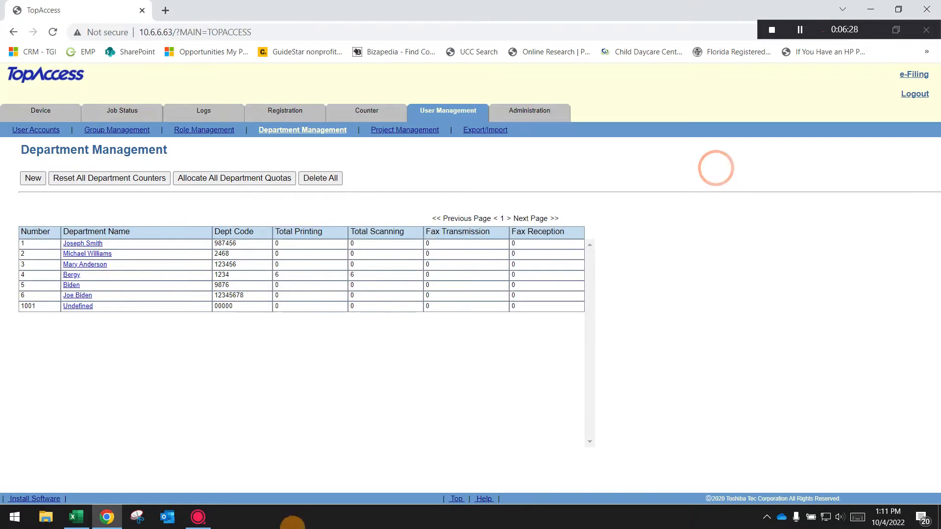
- Review department number 4's print and scan counters in its information window and close it
{"action": "mouse_move", "coordinate": [204, 521]}
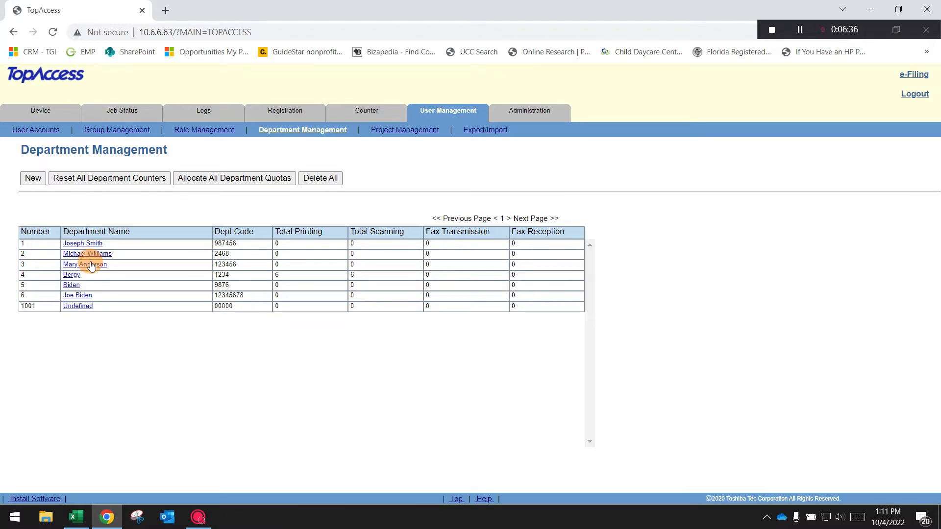
{"action": "left_click", "coordinate": [71, 275]}
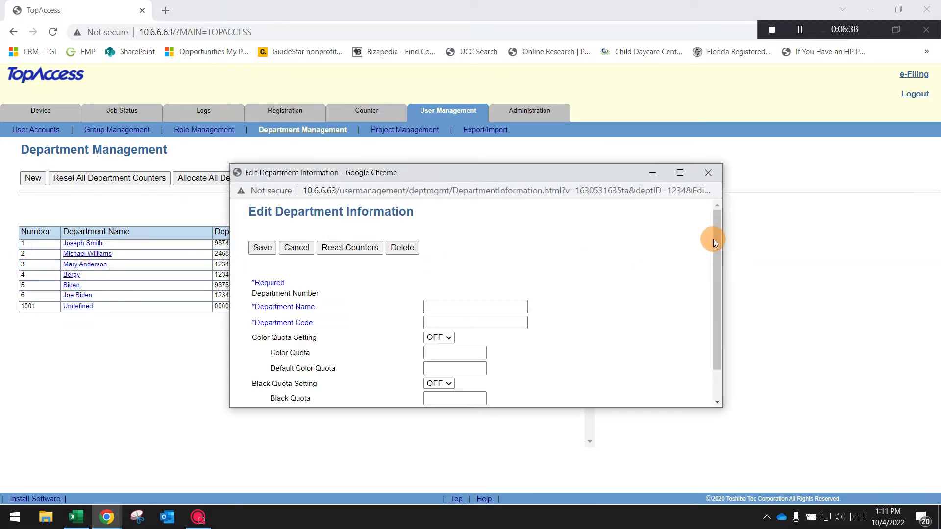
{"action": "left_click_drag", "start_coordinate": [717, 242], "coordinate": [690, 297]}
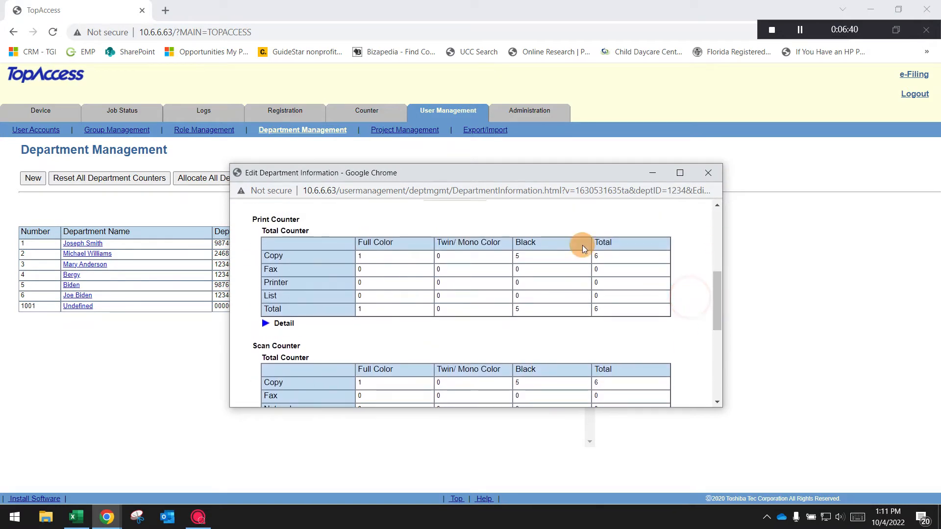
{"action": "left_click", "coordinate": [708, 174]}
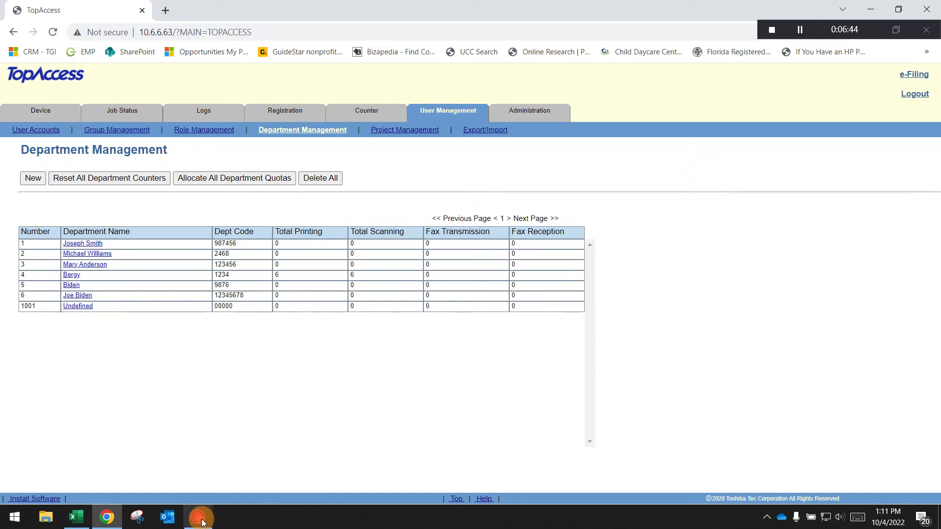